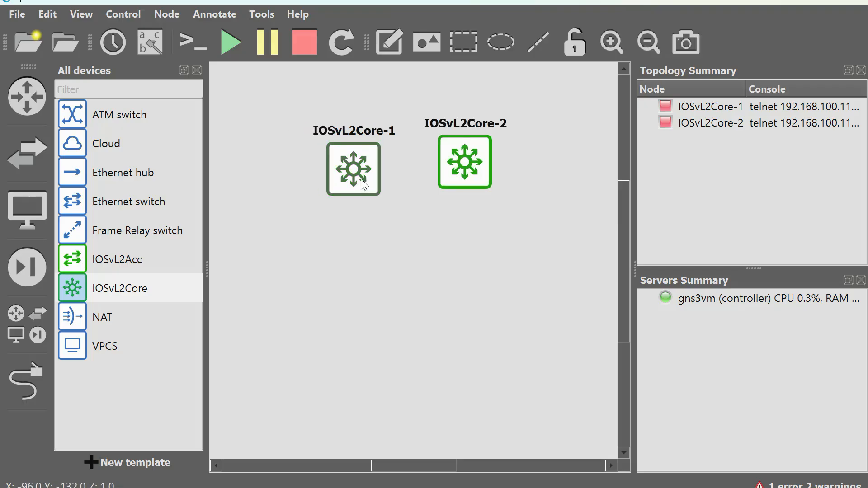
# Space the two core switches apart in a row and add an IOSvL2Acc switch below IOSvL2Core-1.
pyautogui.moveTo(470, 180); pyautogui.dragTo(487, 173)
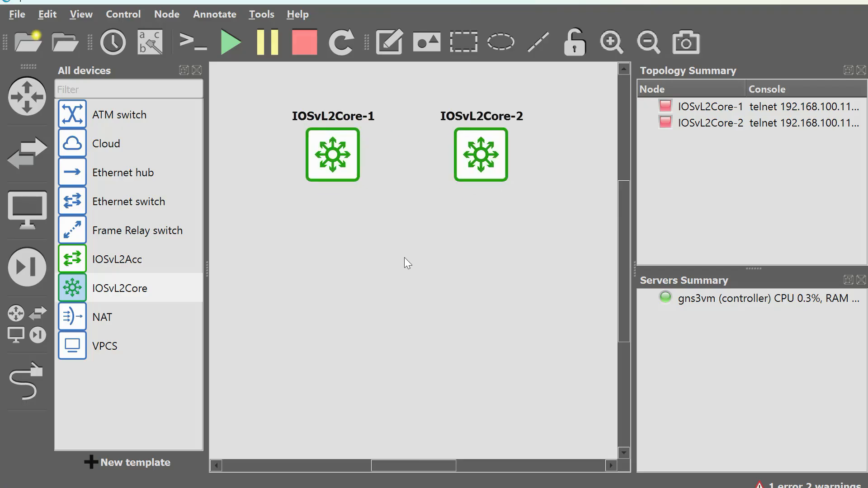
pyautogui.moveTo(90, 266); pyautogui.dragTo(339, 305)
pyautogui.moveTo(344, 170); pyautogui.dragTo(334, 156)
pyautogui.scroll(-1, 351, 197)
pyautogui.moveTo(468, 168); pyautogui.dragTo(479, 158)
pyautogui.moveTo(344, 277); pyautogui.dragTo(341, 287)
pyautogui.click(391, 284)
pyautogui.click(378, 319)
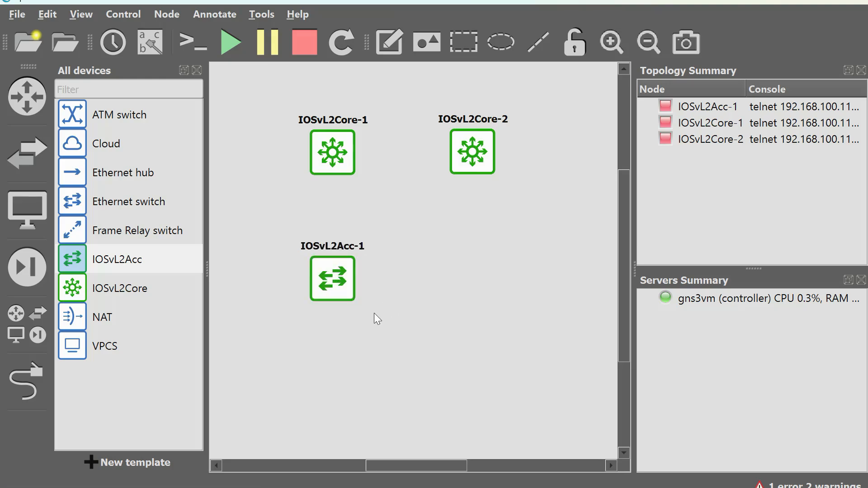
# Add a VPCS node below IOSvL2Acc-1 and align both nodes in a column under IOSvL2Core-1.
pyautogui.click(102, 348)
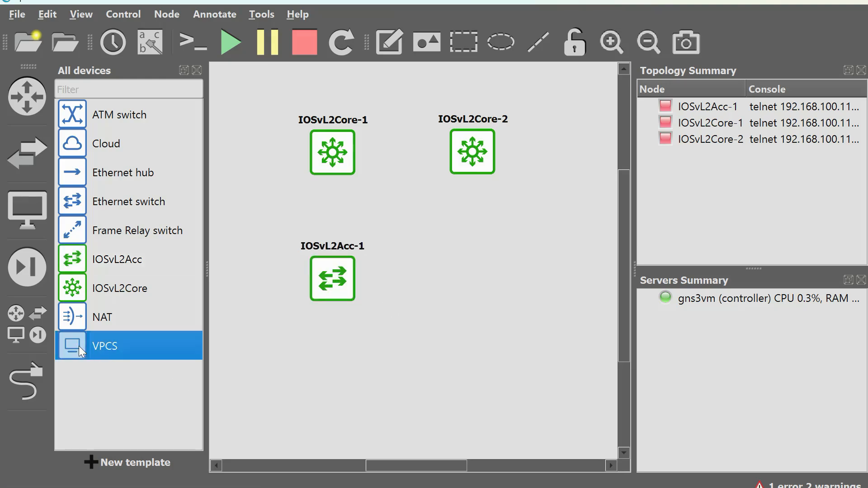
pyautogui.moveTo(78, 346); pyautogui.dragTo(341, 388)
pyautogui.moveTo(330, 295); pyautogui.dragTo(329, 276)
pyautogui.moveTo(328, 398); pyautogui.dragTo(327, 364)
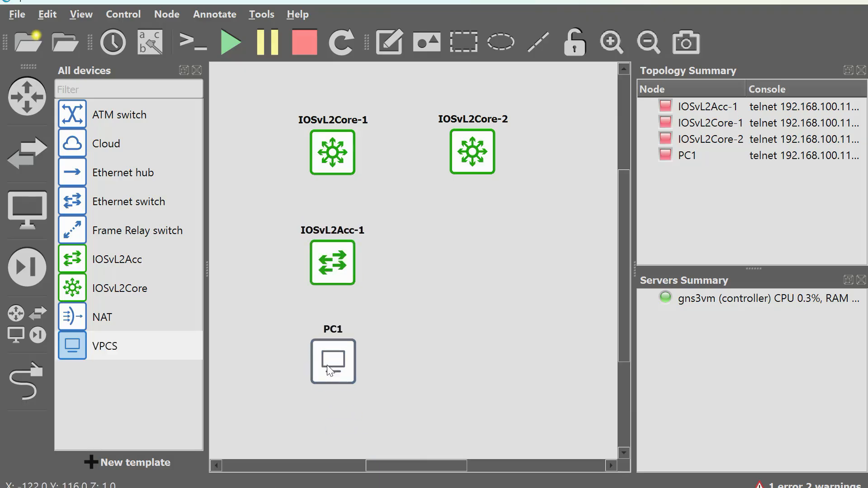
# Link Gig0/0 of IOSvL2Core-1 to Gig0/0 of IOSvL2Core-2.
pyautogui.click(27, 381)
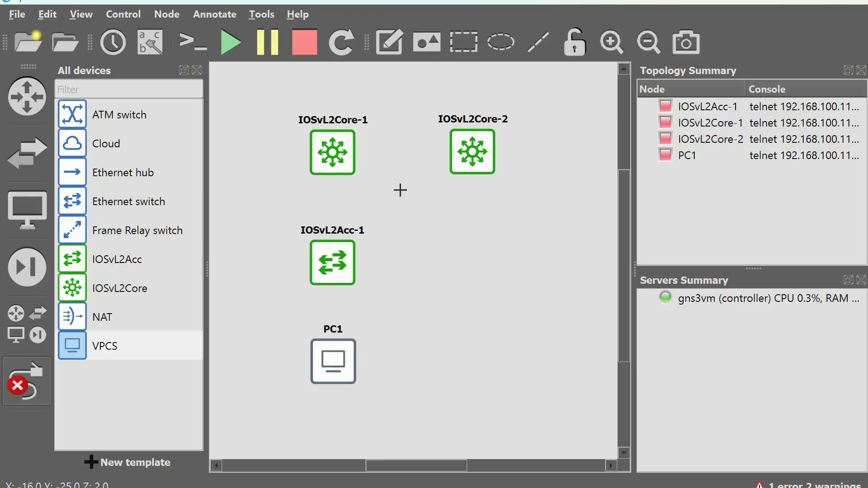
pyautogui.click(343, 141)
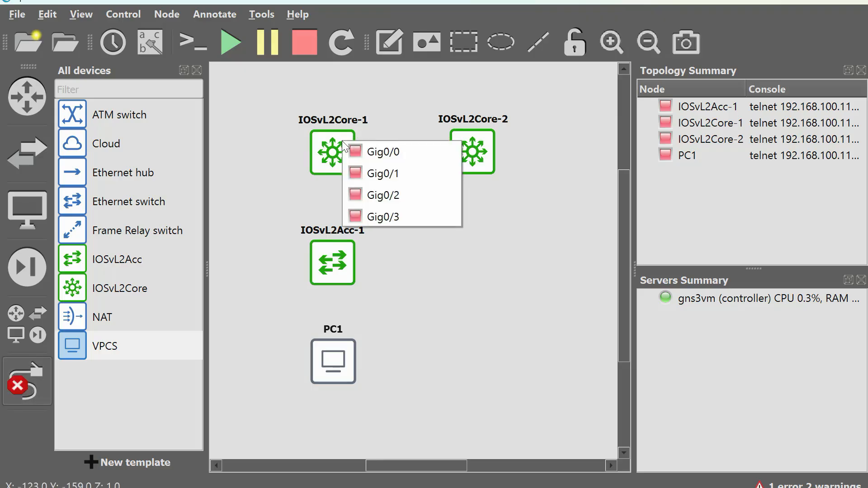
pyautogui.click(366, 147)
pyautogui.click(460, 146)
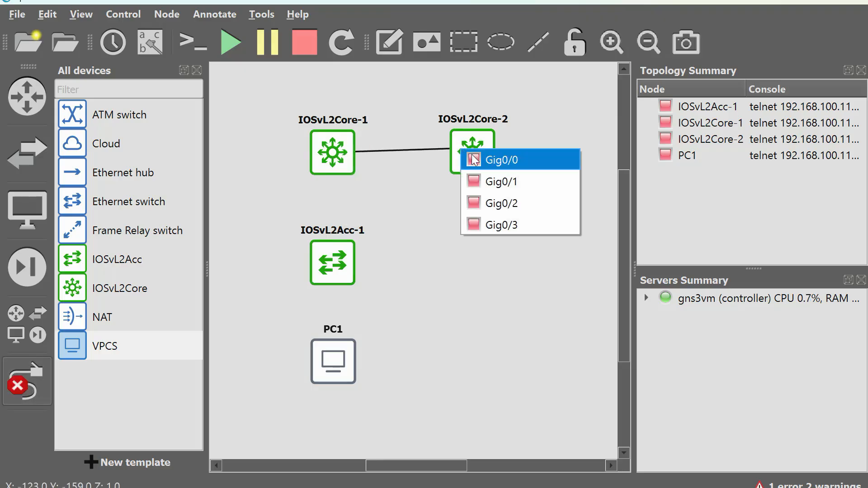
pyautogui.click(470, 159)
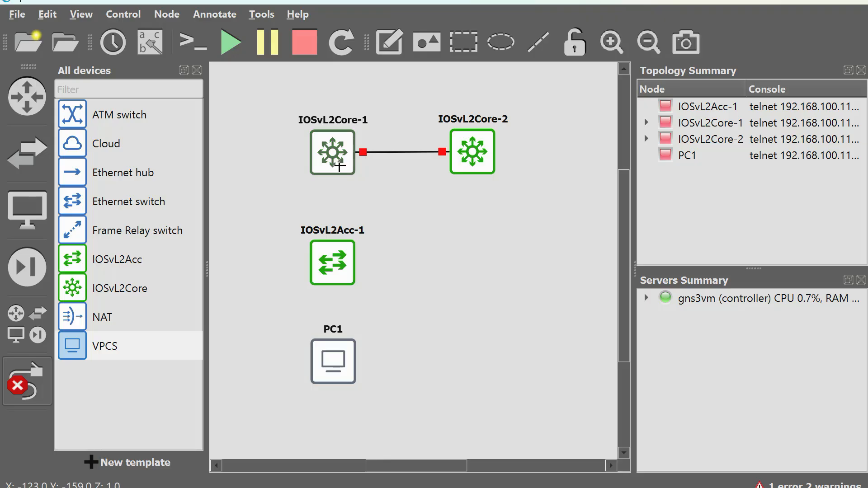
# Add a second link between the core switches, from Gig0/1 of IOSvL2Core-1 to Gig0/1 of IOSvL2Core-2.
pyautogui.click(340, 165)
pyautogui.click(405, 203)
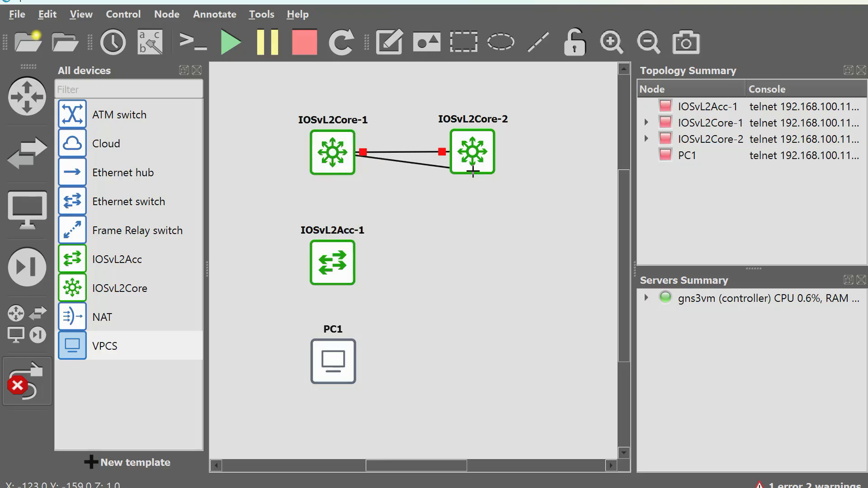
pyautogui.click(472, 170)
pyautogui.click(501, 204)
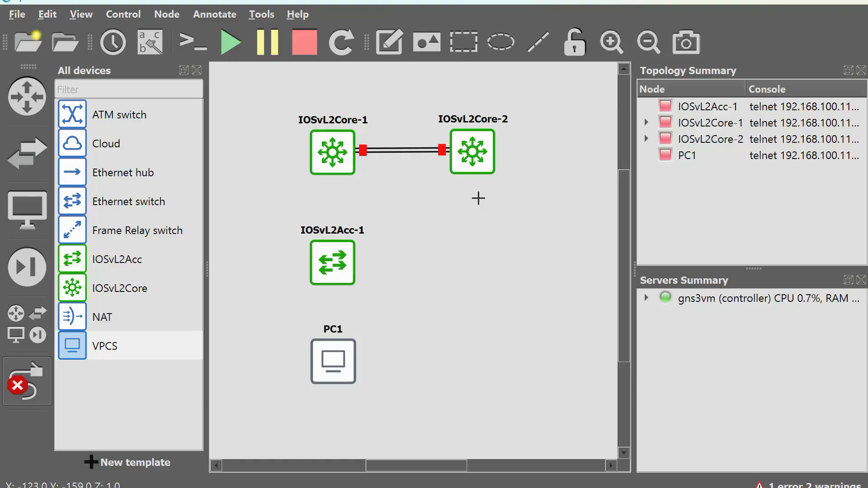
# Link Gig0/2 of IOSvL2Core-1 to Gig0/0 of IOSvL2Acc-1.
pyautogui.click(326, 164)
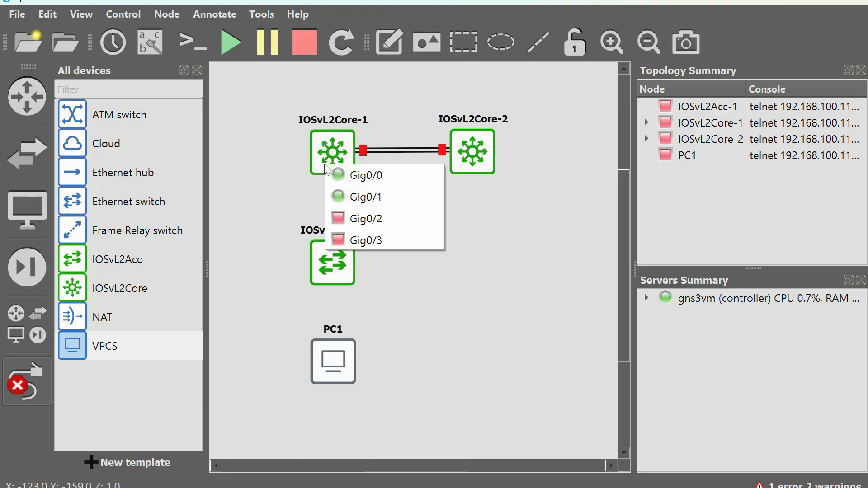
pyautogui.click(388, 220)
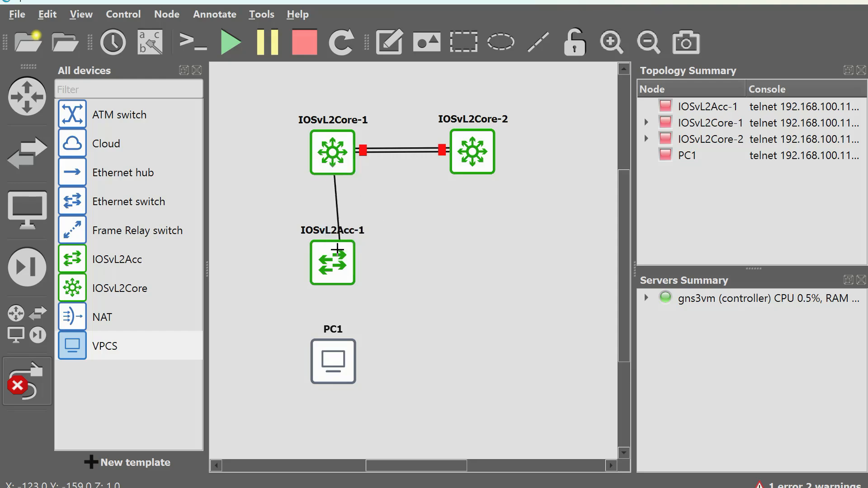
pyautogui.click(331, 257)
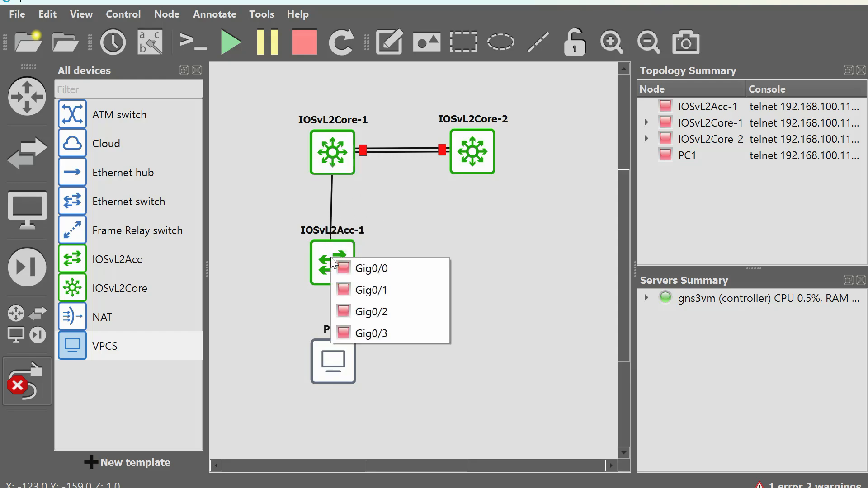
pyautogui.click(364, 270)
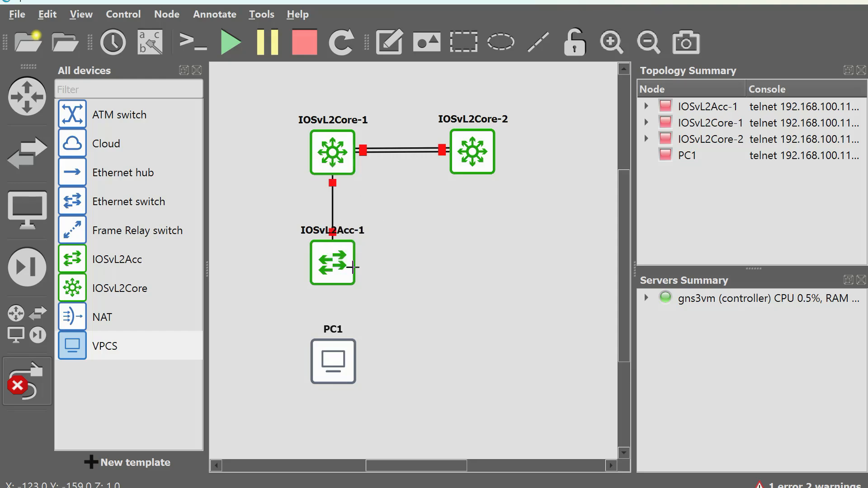
# Link Gig0/1 of IOSvL2Acc-1 to Gig0/2 of IOSvL2Core-2.
pyautogui.click(337, 262)
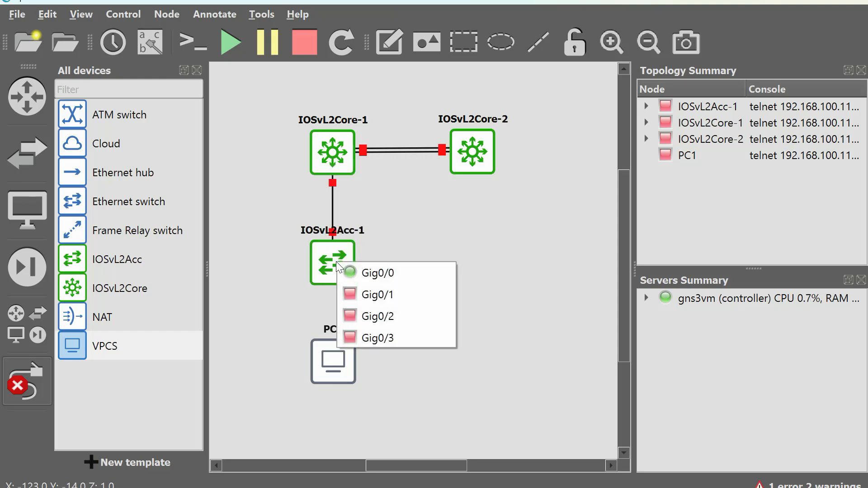
pyautogui.click(403, 302)
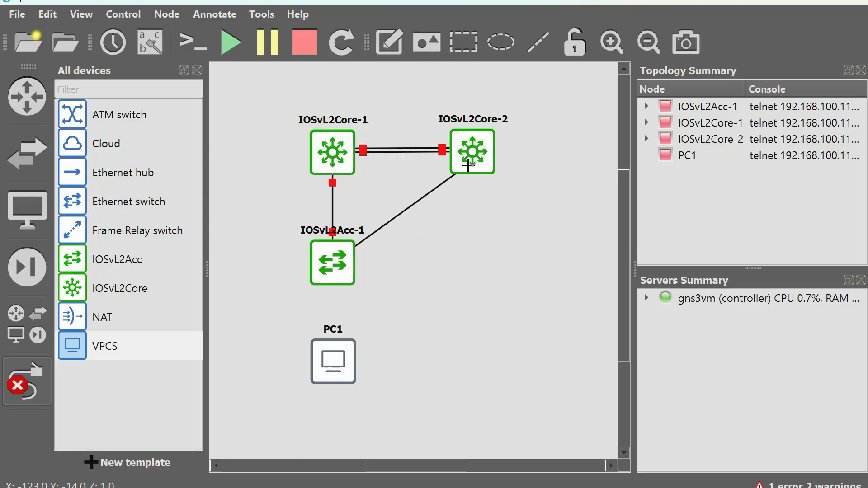
pyautogui.click(468, 165)
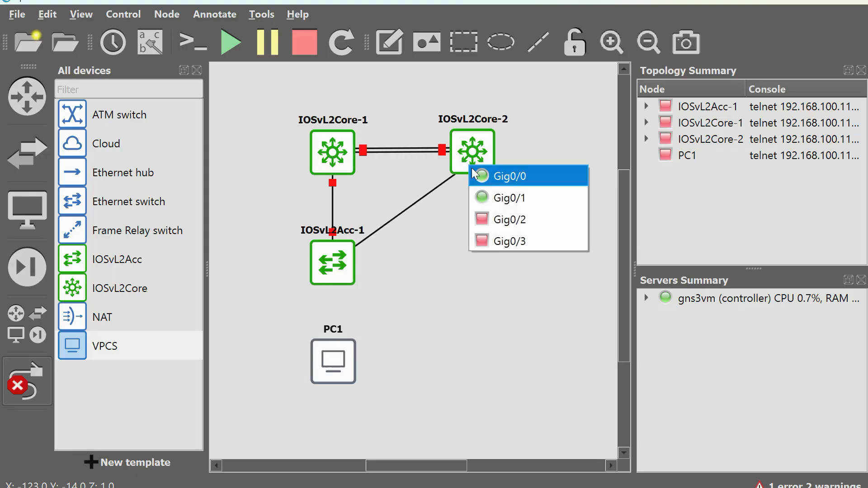
pyautogui.click(516, 221)
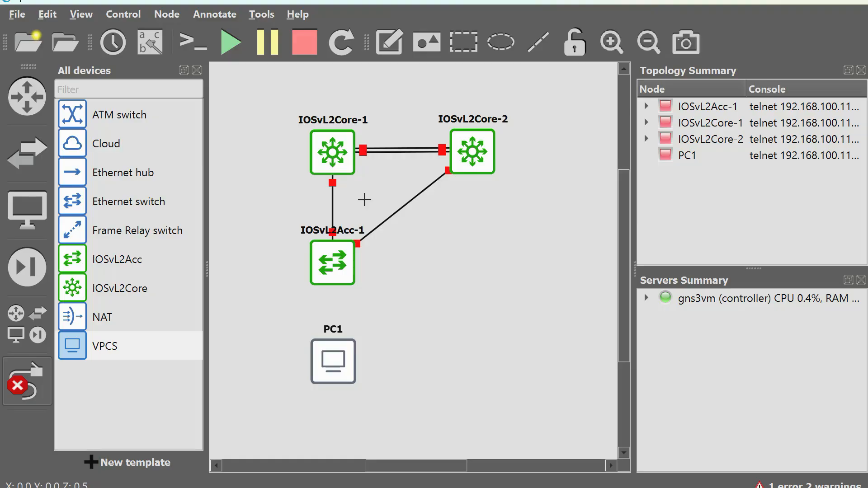
# Link Gig0/2 of IOSvL2Acc-1 to e0 of PC1 and stop adding links.
pyautogui.click(333, 273)
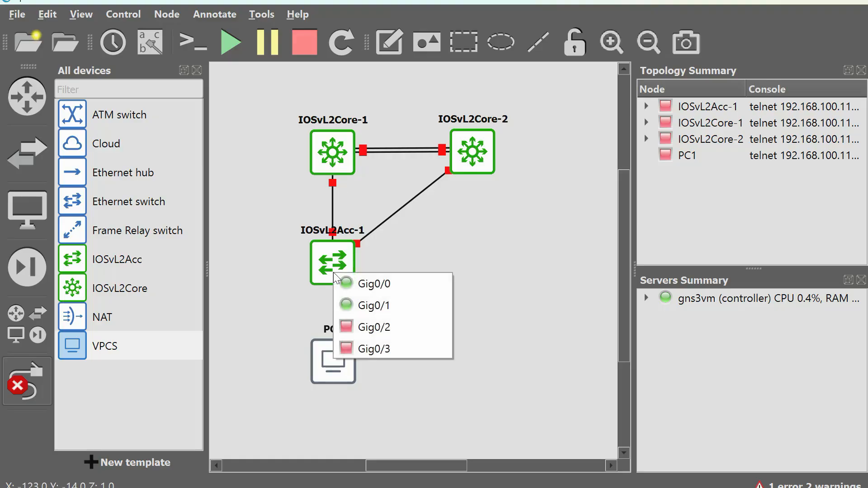
pyautogui.click(399, 327)
pyautogui.click(332, 361)
pyautogui.click(357, 369)
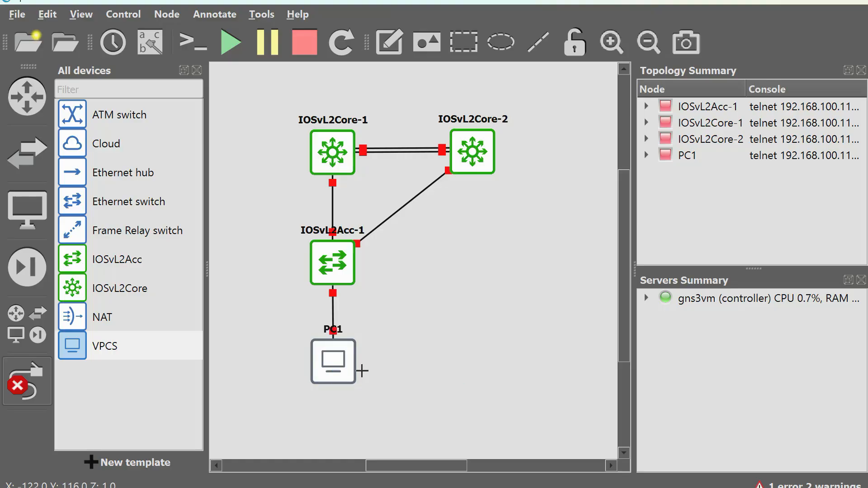
pyautogui.click(43, 401)
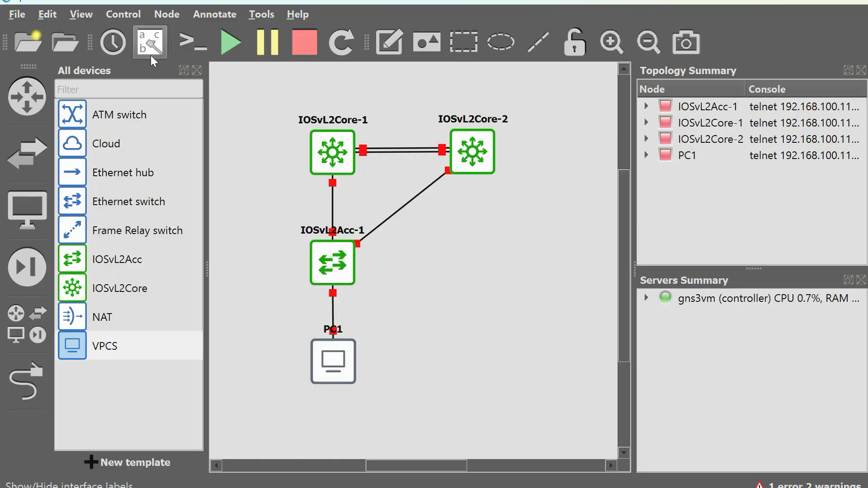
# Show the interface labels on the topology.
pyautogui.click(53, 16)
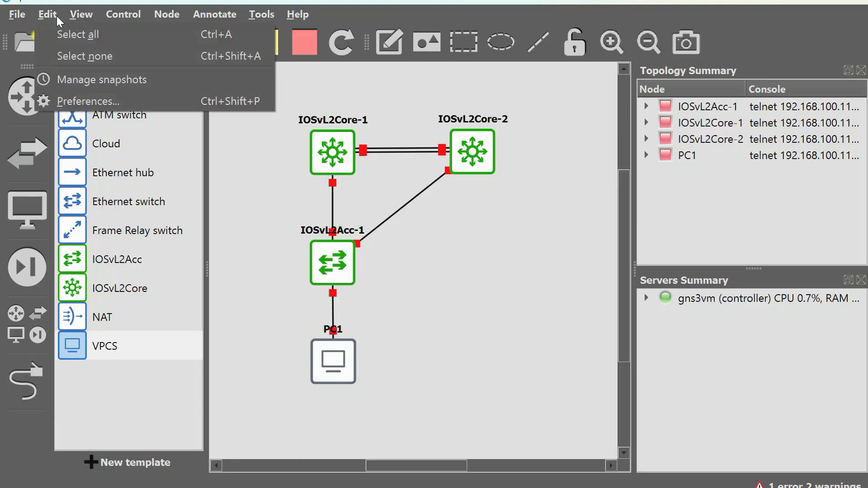
pyautogui.moveTo(90, 20)
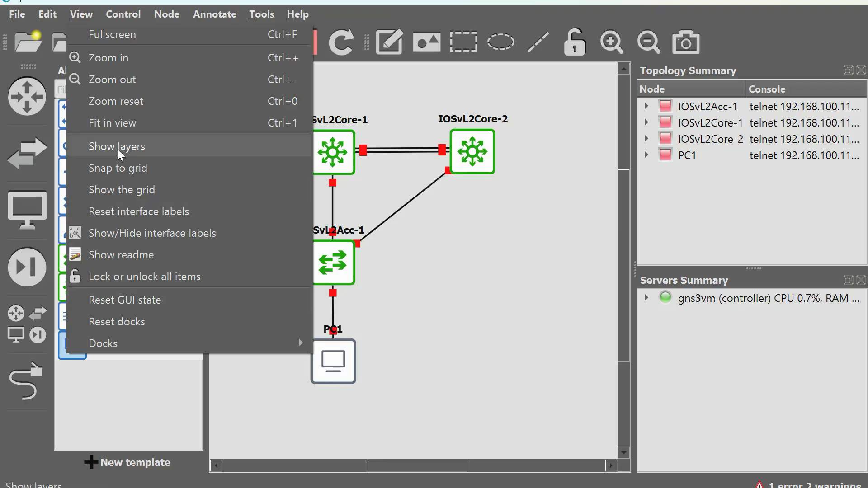
pyautogui.click(122, 244)
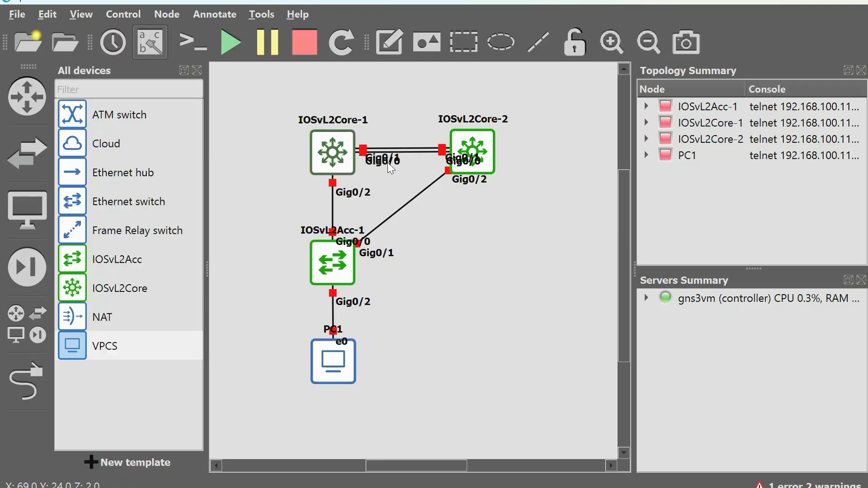
# Separate the overlapping interface labels between the core switches, with Gig0/0 above and Gig0/1 below the links, and shift the Gig0/2 label beneath IOSvL2Core-2.
pyautogui.moveTo(388, 163); pyautogui.dragTo(386, 144)
pyautogui.moveTo(391, 180); pyautogui.dragTo(386, 169)
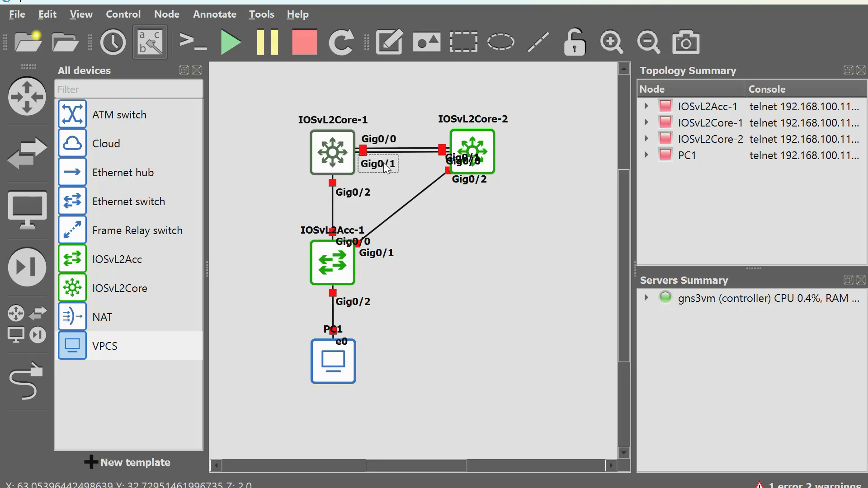
pyautogui.moveTo(462, 157); pyautogui.dragTo(424, 143)
pyautogui.click(463, 184)
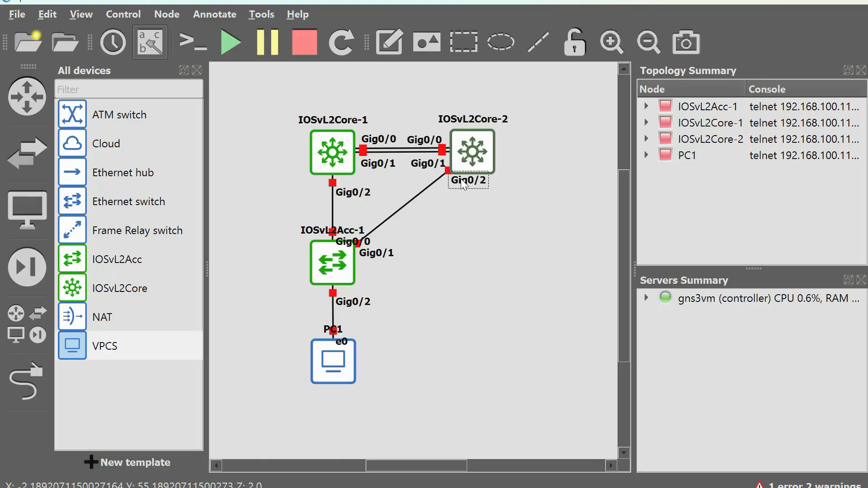
pyautogui.moveTo(463, 184); pyautogui.dragTo(451, 193)
pyautogui.click(355, 192)
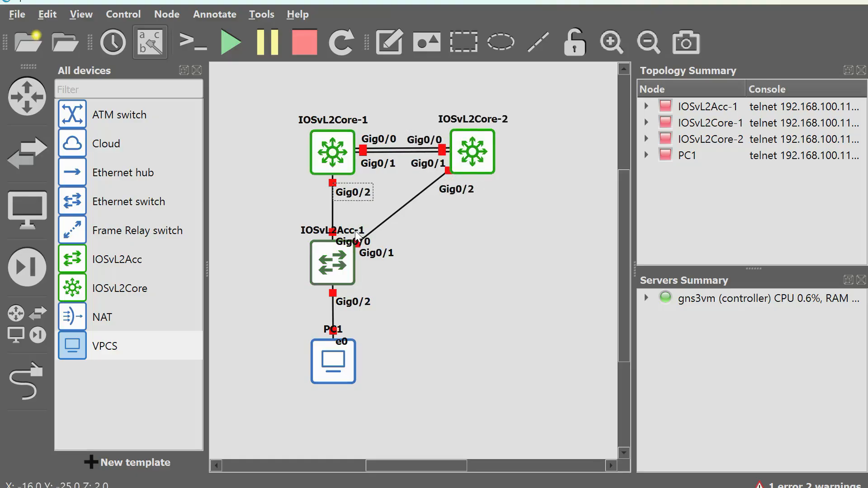
# Move the IOSvL2Acc-1 name and its Gig0/0 and Gig0/1 labels clear of the links, and place PC1 further below the switch.
pyautogui.click(312, 233)
pyautogui.moveTo(354, 242); pyautogui.dragTo(301, 206)
pyautogui.click(304, 236)
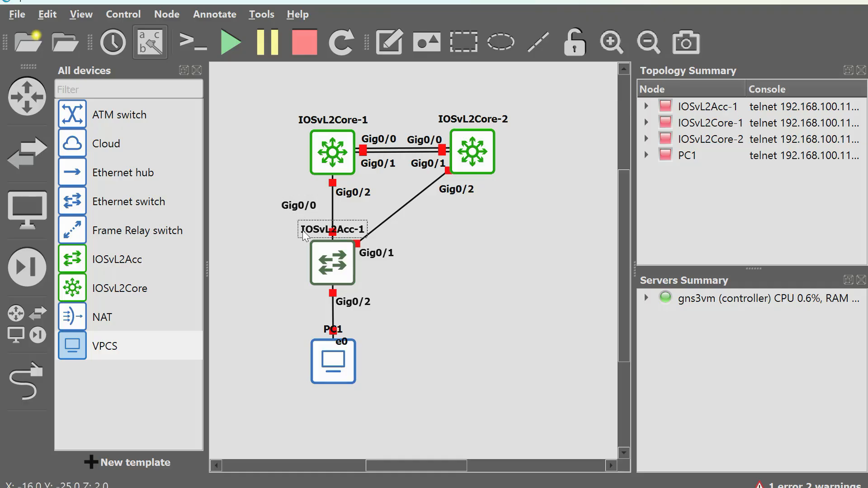
pyautogui.moveTo(304, 236); pyautogui.dragTo(245, 283)
pyautogui.click(309, 209)
pyautogui.moveTo(308, 209); pyautogui.dragTo(311, 233)
pyautogui.click(377, 254)
pyautogui.moveTo(377, 253); pyautogui.dragTo(385, 246)
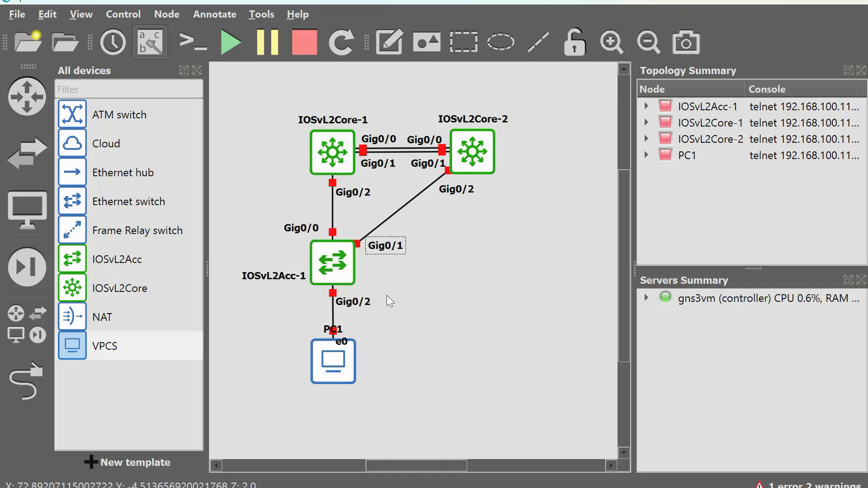
pyautogui.moveTo(349, 380); pyautogui.dragTo(349, 410)
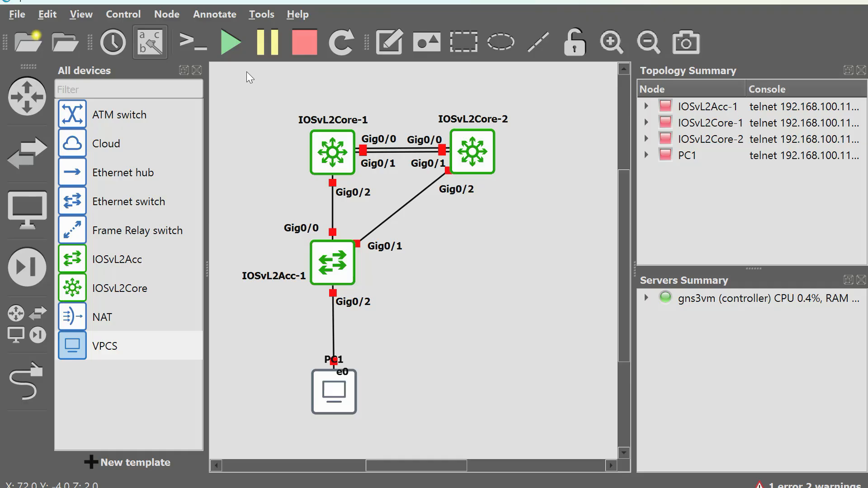
# Start all devices in the topology.
pyautogui.click(231, 42)
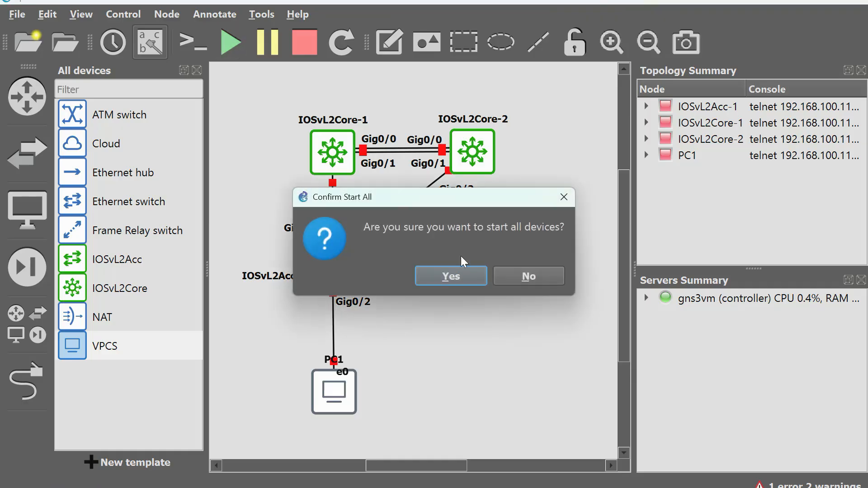
pyautogui.click(452, 279)
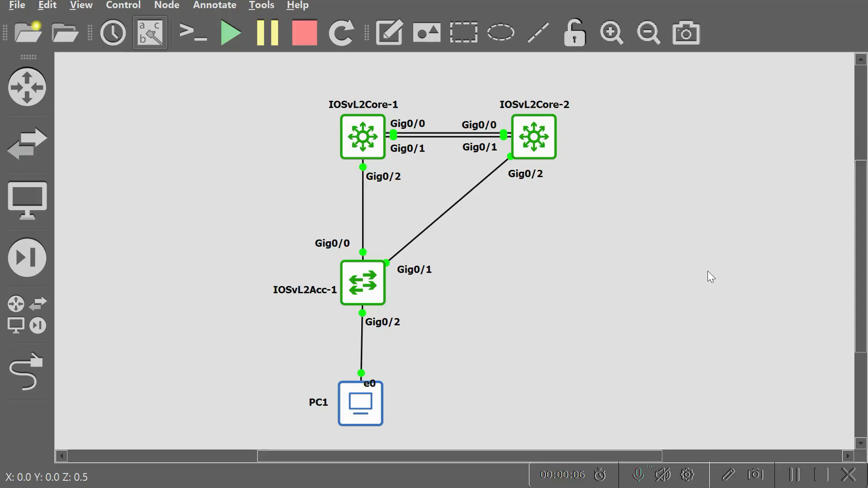
# Open the console of IOSvL2Core-1 in MobaXterm and return to the GNS3 topology.
pyautogui.rightClick(357, 131)
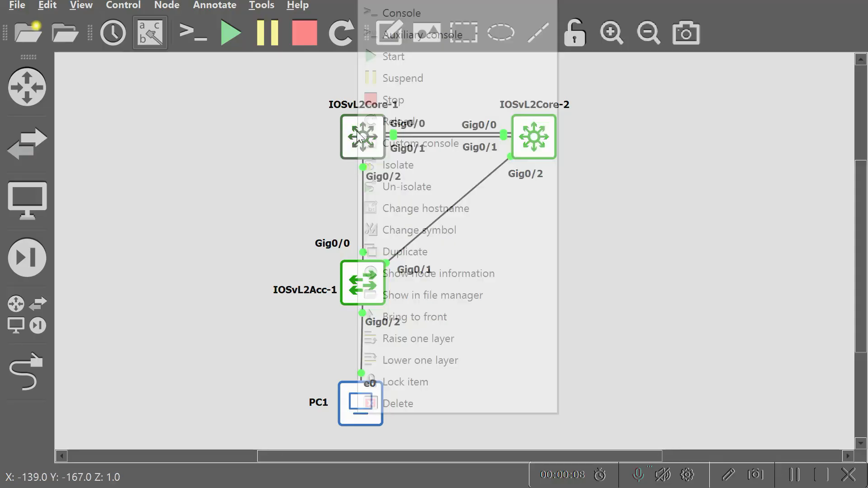
pyautogui.click(406, 14)
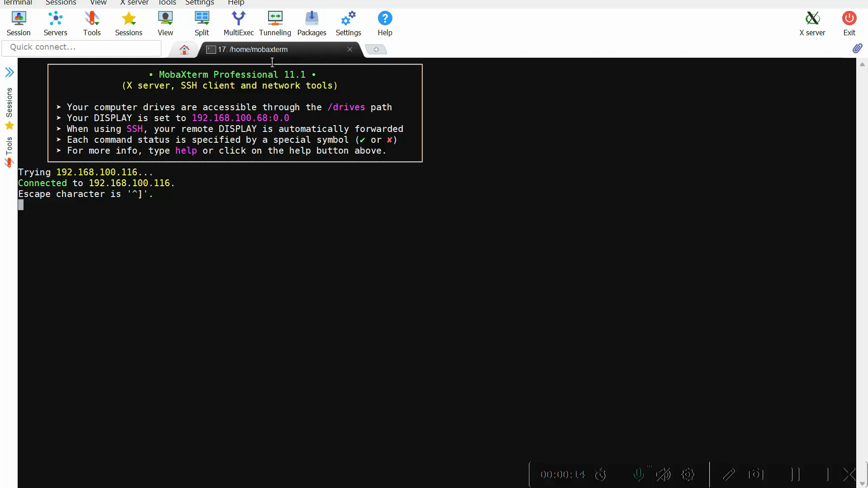
pyautogui.click(518, 487)
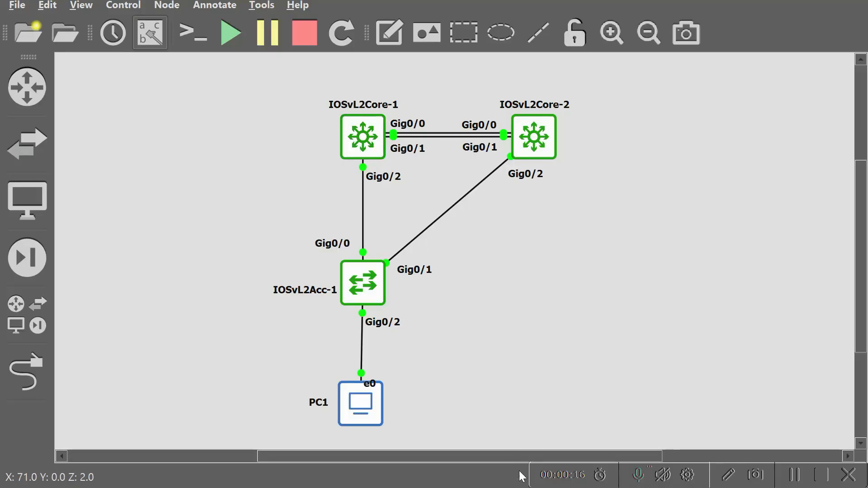
# Switch to MobaXterm and rename the open IOSvL2Core-1 console tab to Core1.
pyautogui.hotkey('alt', 'Tab')
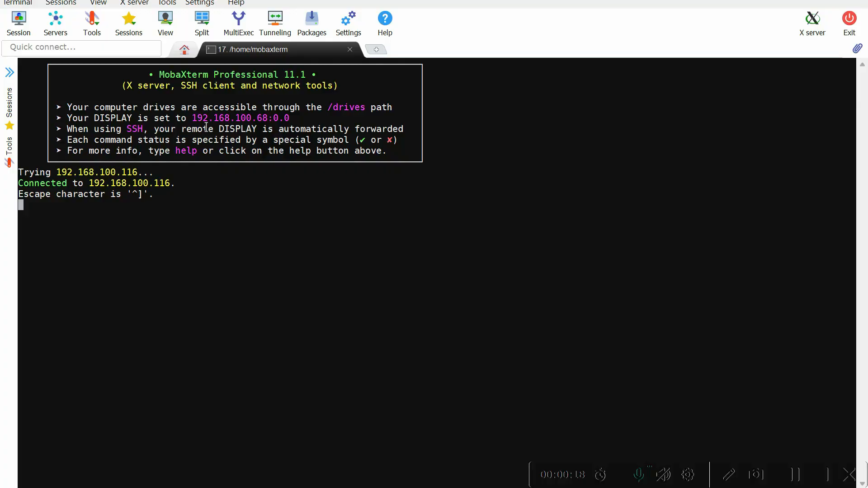
pyautogui.rightClick(248, 45)
pyautogui.click(273, 53)
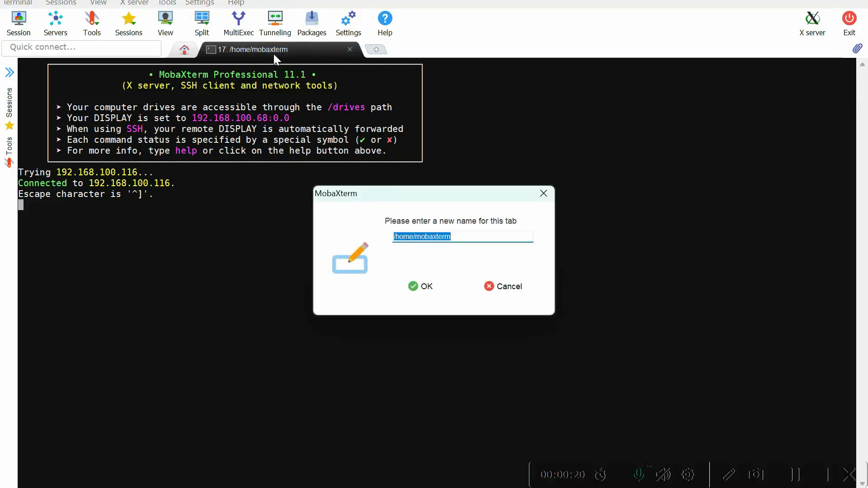
pyautogui.write('Core1')
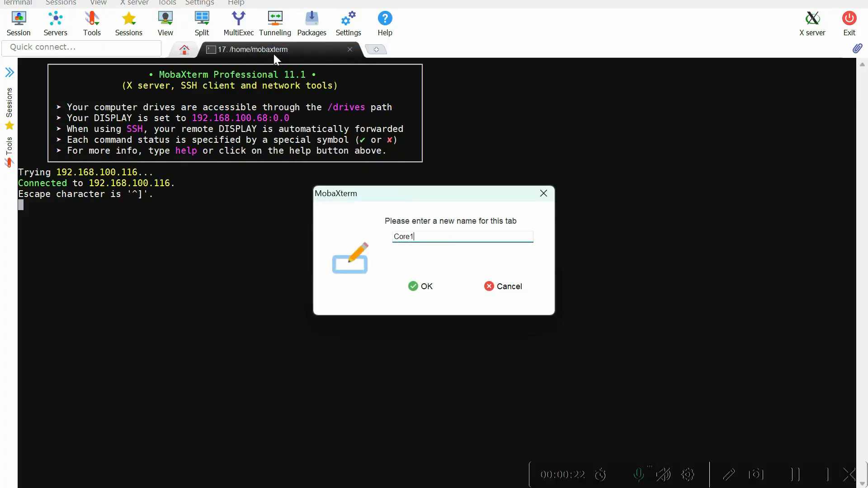
pyautogui.press('Return')
# Set the first core switch's hostname to Core1 in global configuration mode and return to privileged mode.
pyautogui.press('Return')
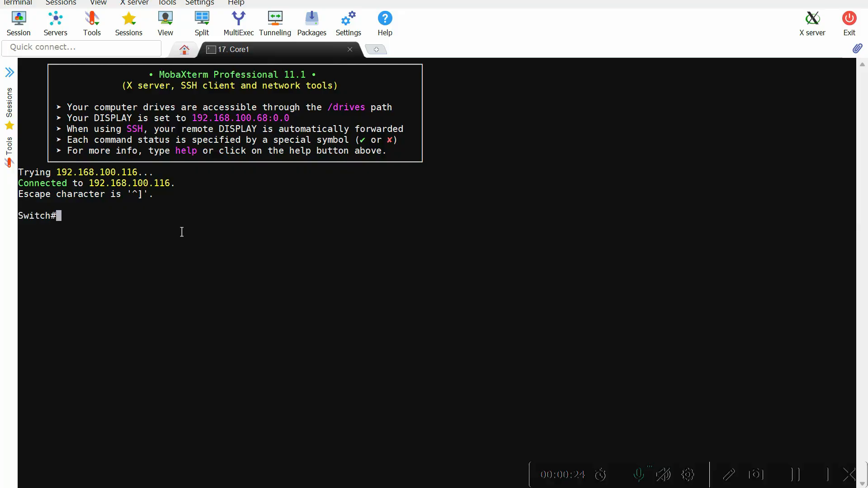
pyautogui.write('conf t')
pyautogui.press('Return')
pyautogui.write('host')
pyautogui.press('Tab')
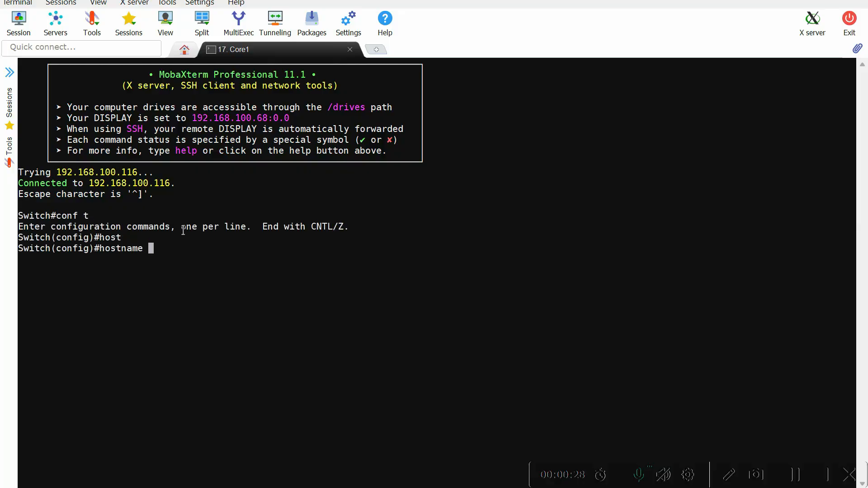
pyautogui.write('Core1')
pyautogui.press('Return')
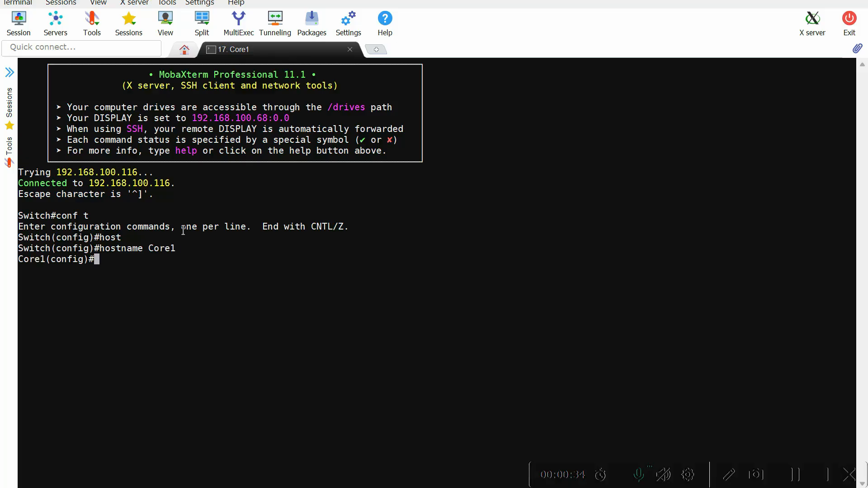
pyautogui.press('Return')
pyautogui.press('Return')
pyautogui.write('end')
pyautogui.press('Return')
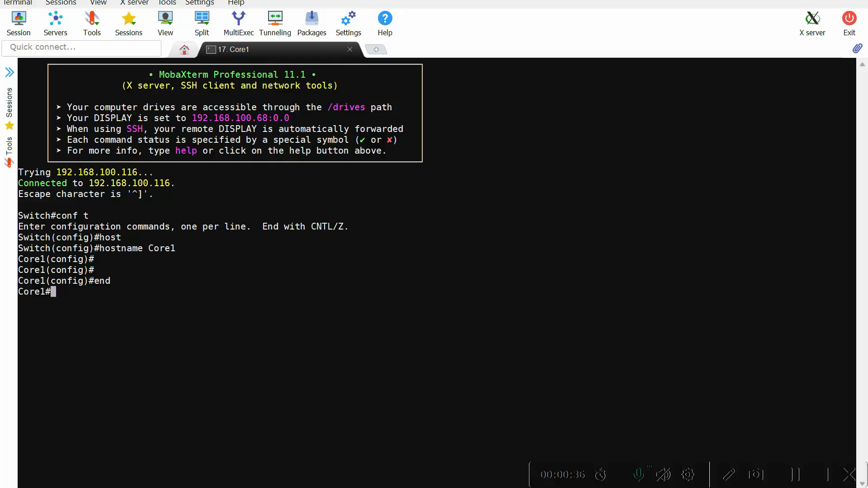
# Open the console of IOSvL2Core-2 from the GNS3 topology and rename its MobaXterm tab to Core2.
pyautogui.click(498, 468)
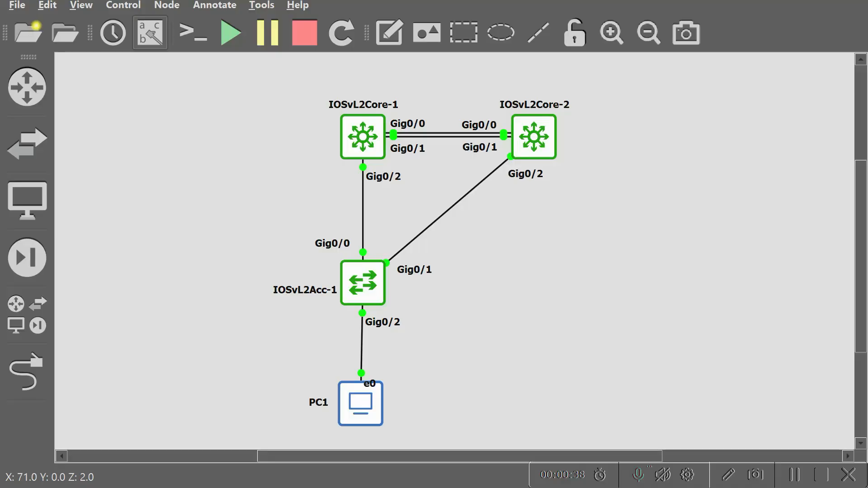
pyautogui.rightClick(538, 136)
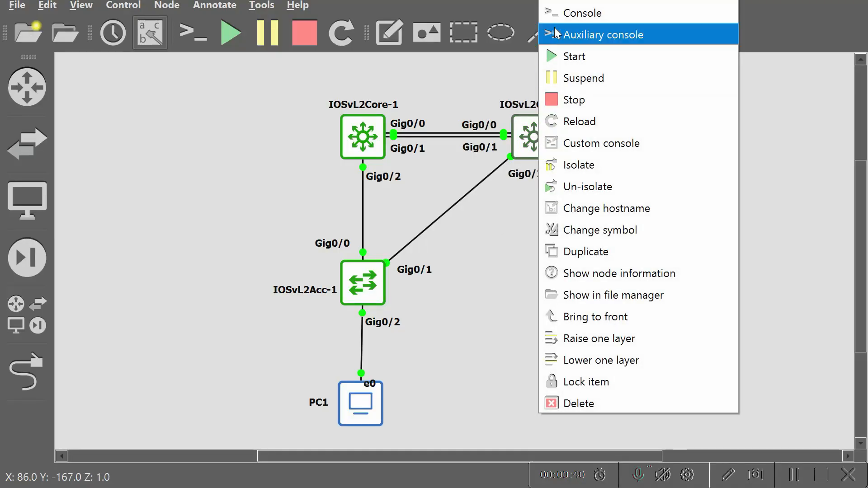
pyautogui.click(588, 14)
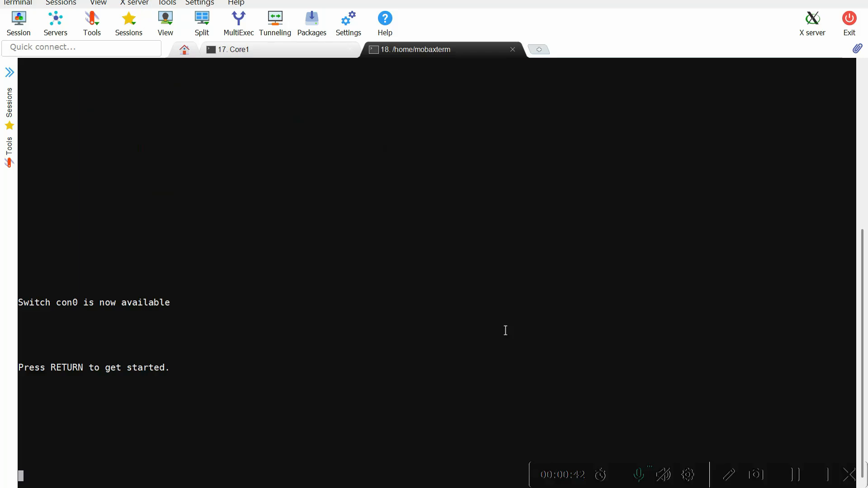
pyautogui.rightClick(424, 48)
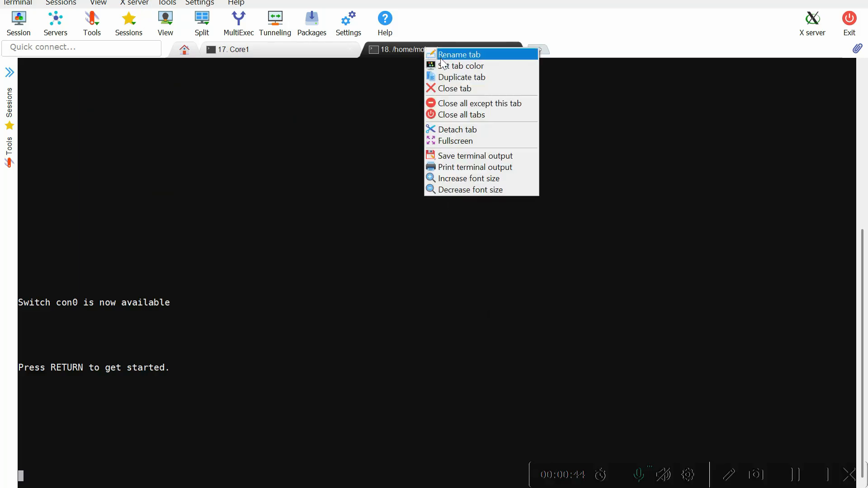
pyautogui.click(455, 55)
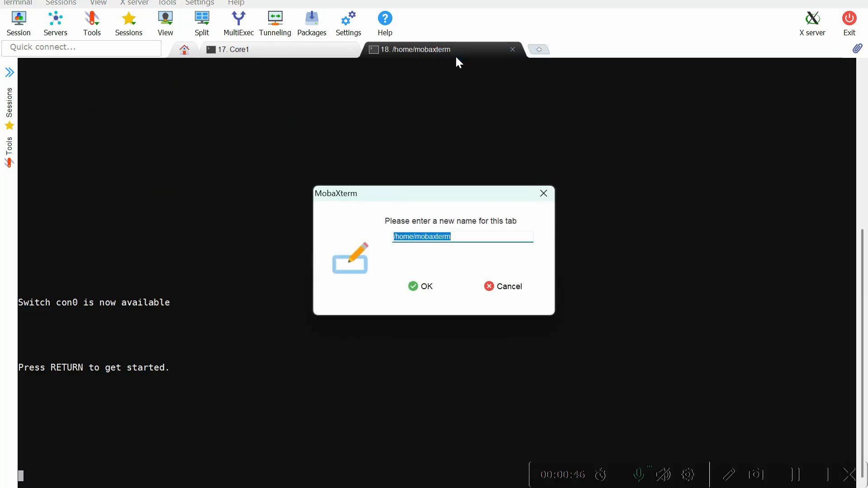
pyautogui.write('Core2')
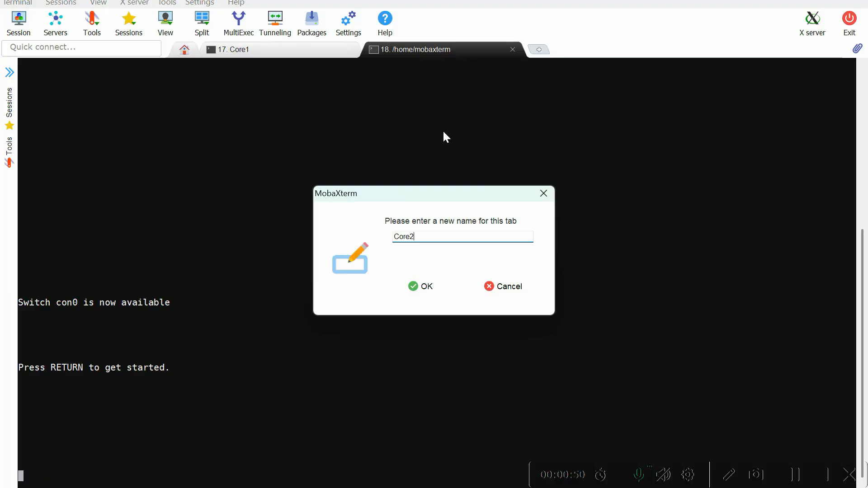
pyautogui.press('Return')
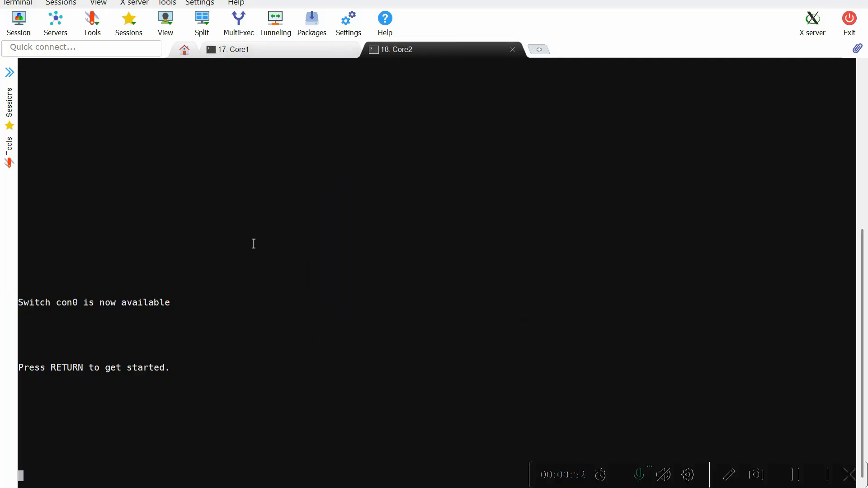
# Activate the second core switch's console and enter privileged mode, proceeding into global configuration mode with conf t.
pyautogui.press('Return')
pyautogui.write('en')
pyautogui.press('Return')
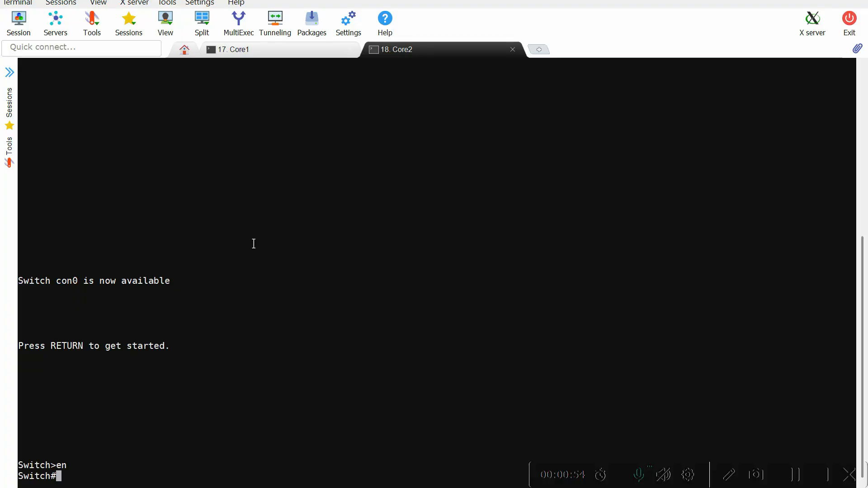
pyautogui.press('Return')
pyautogui.write('cof')
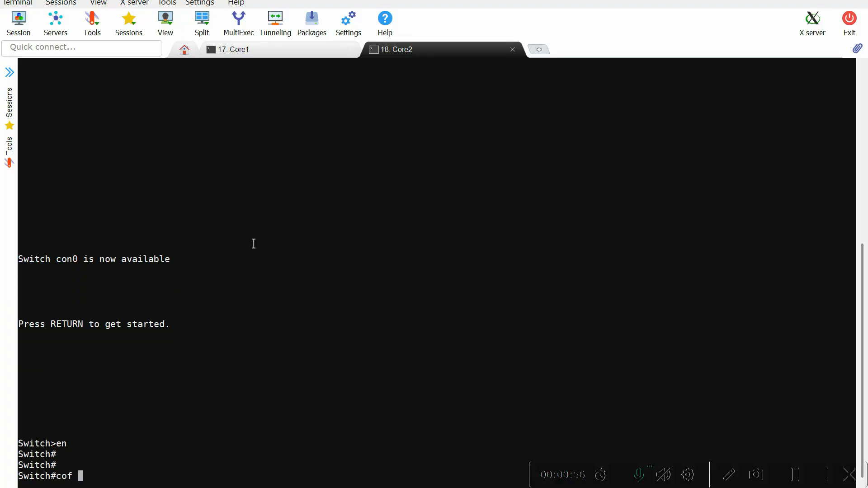
pyautogui.press('BackSpace')
pyautogui.write('nf t')
pyautogui.press('Return')
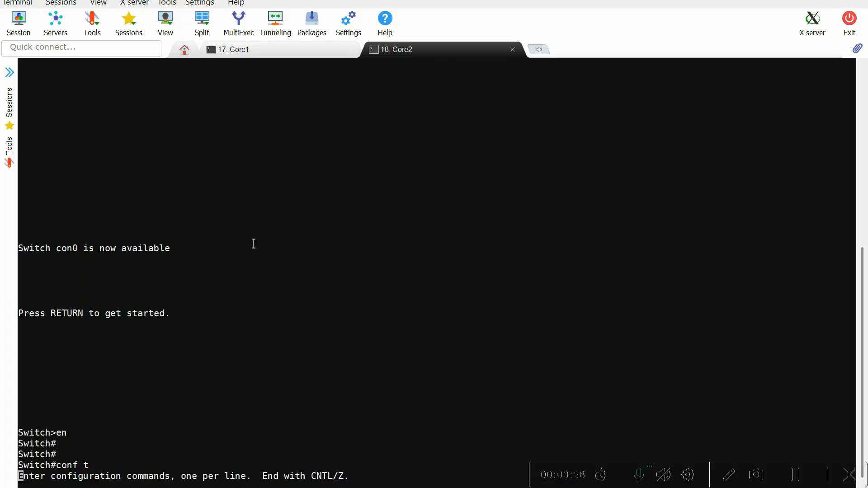
# Set the second core switch's hostname to Core2 and exit configuration mode.
pyautogui.write('host')
pyautogui.press('Tab')
pyautogui.write('Core')
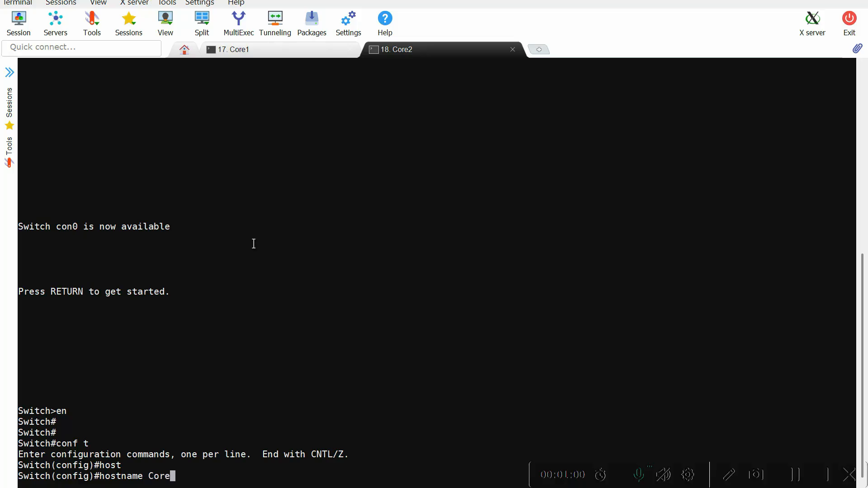
pyautogui.write('2')
pyautogui.press('Return')
pyautogui.write('end')
pyautogui.press('Return')
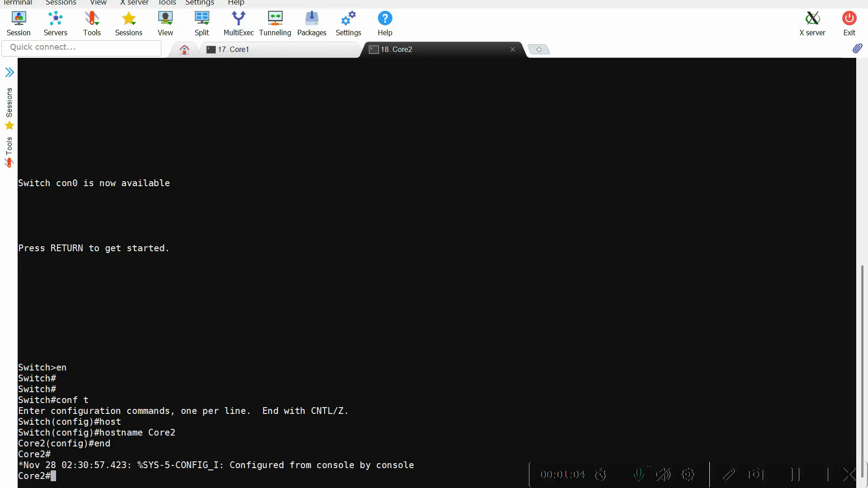
# Open the console of IOSvL2Acc-1 from the GNS3 topology and activate its command prompt.
pyautogui.hotkey('alt', 'Tab')
pyautogui.click(371, 274)
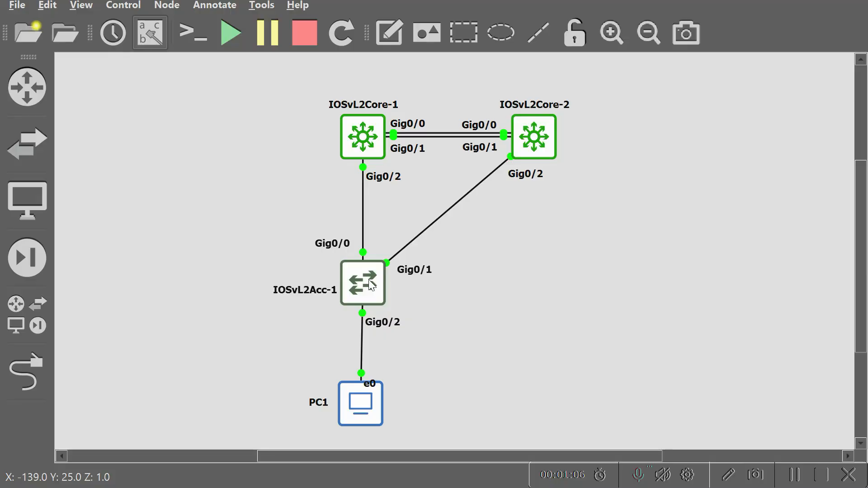
pyautogui.rightClick(369, 282)
pyautogui.click(427, 13)
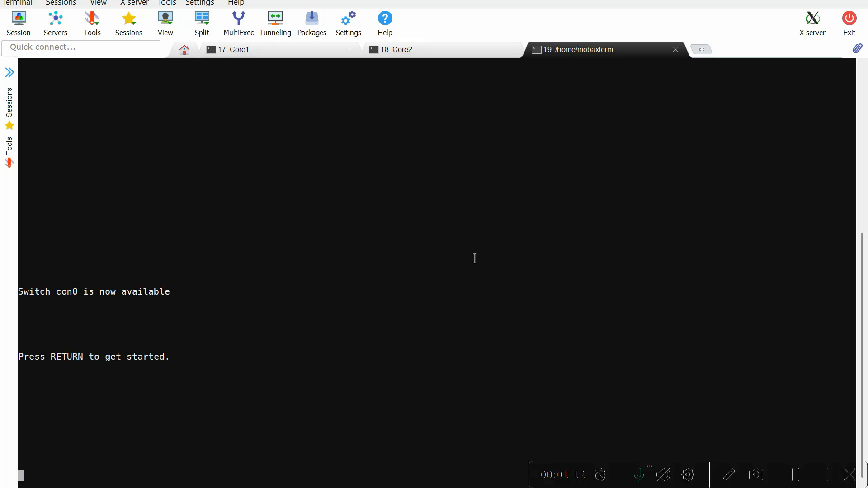
pyautogui.press('Return')
pyautogui.press('Return')
pyautogui.press('Return')
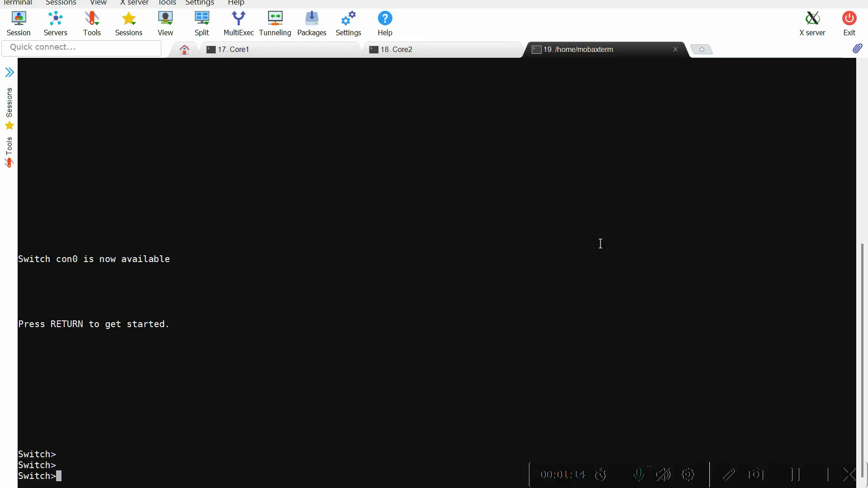
# Rename the access switch's console tab to ACC1.
pyautogui.rightClick(617, 48)
pyautogui.click(633, 57)
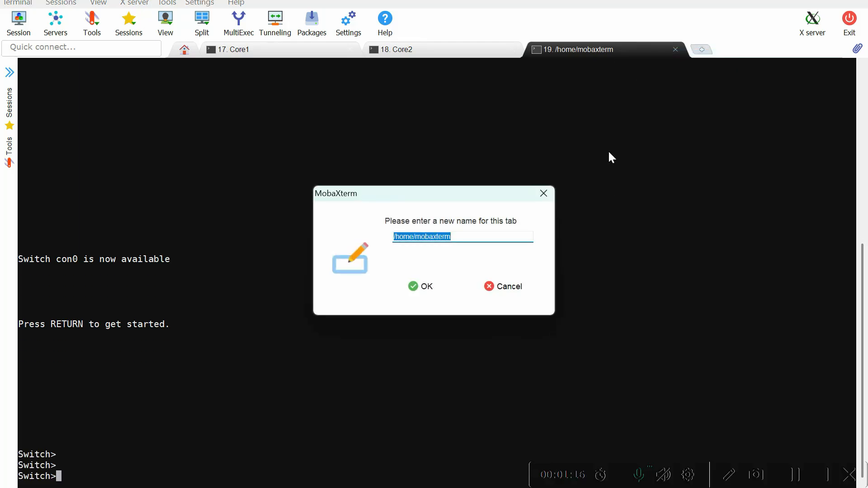
pyautogui.write('A')
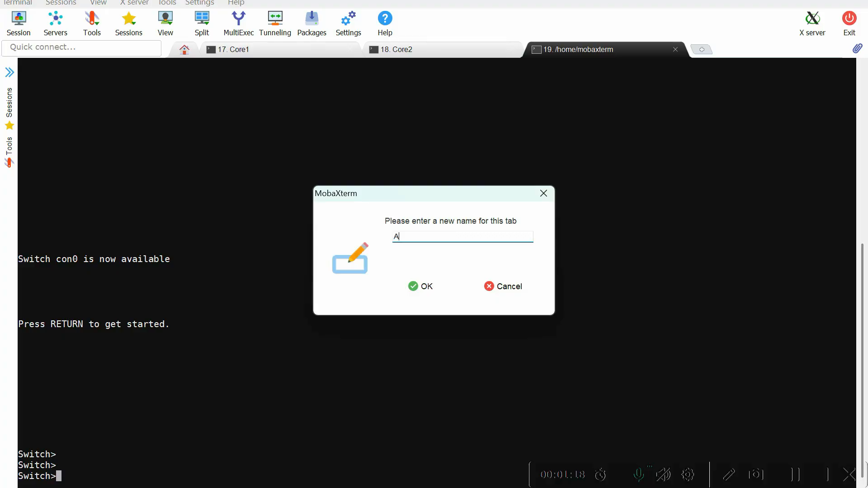
pyautogui.write('CC1')
pyautogui.press('Return')
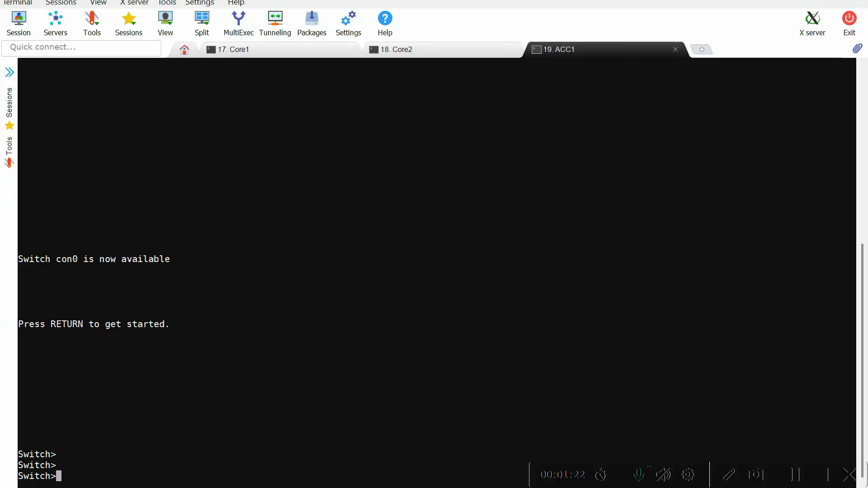